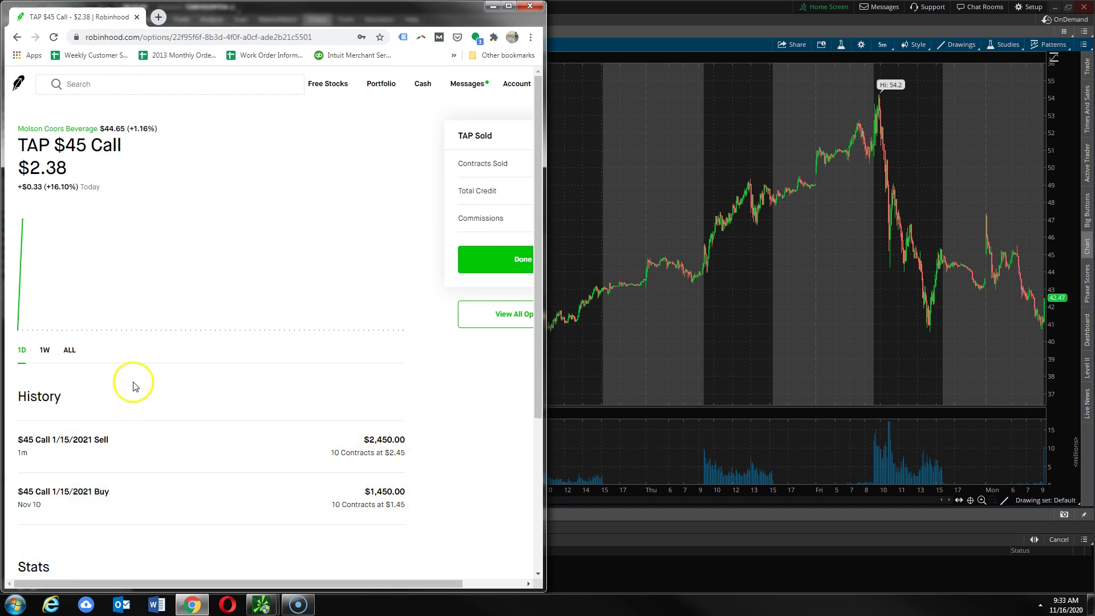
# Step: Click into the Robinhood search box to look up a new stock
pyautogui.click(121, 83)
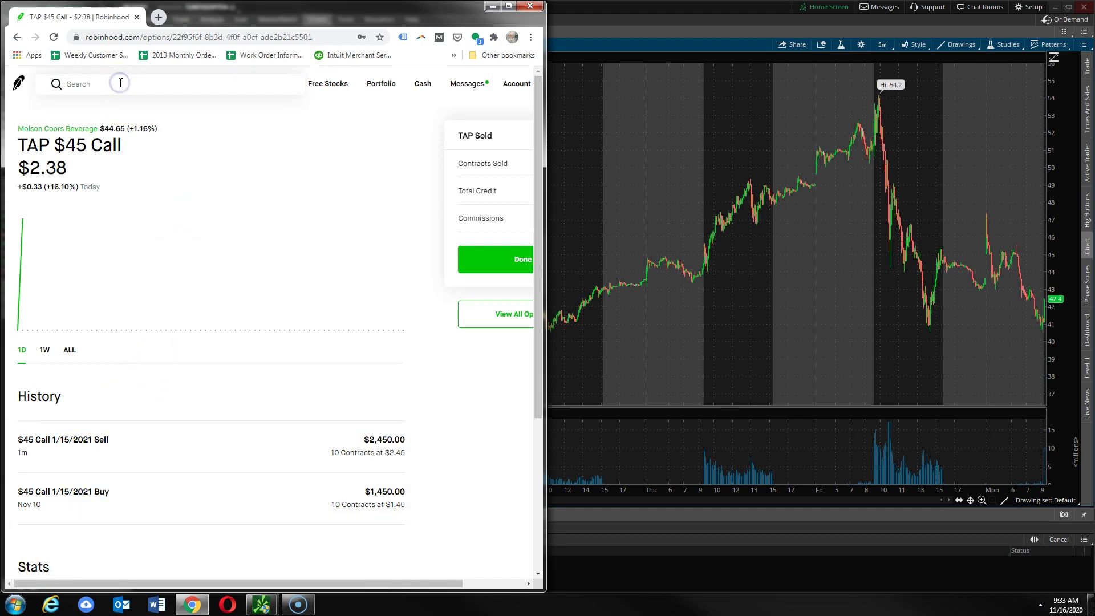
# Step: Search 'nio', open the NIO stock page, and widen the window to show the order panel
pyautogui.write('nio')
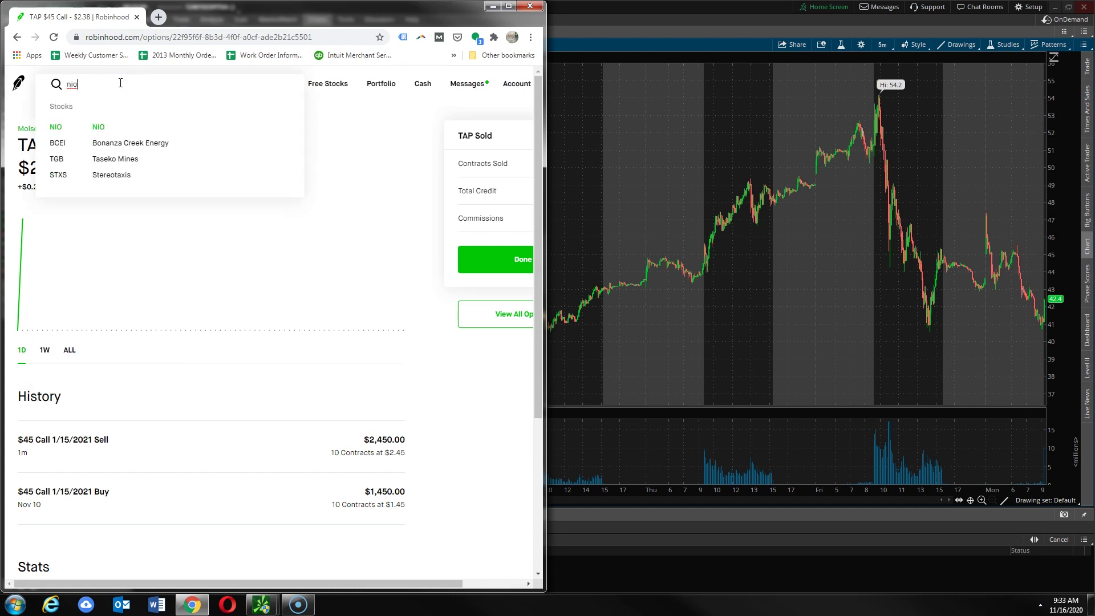
pyautogui.click(102, 126)
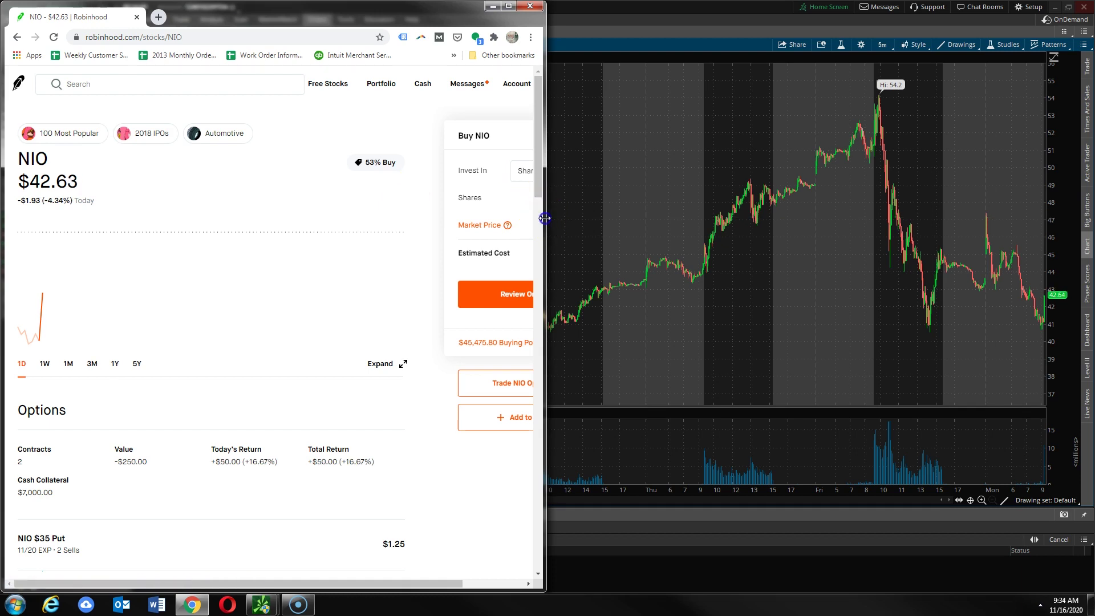
pyautogui.moveTo(545, 215); pyautogui.dragTo(705, 233)
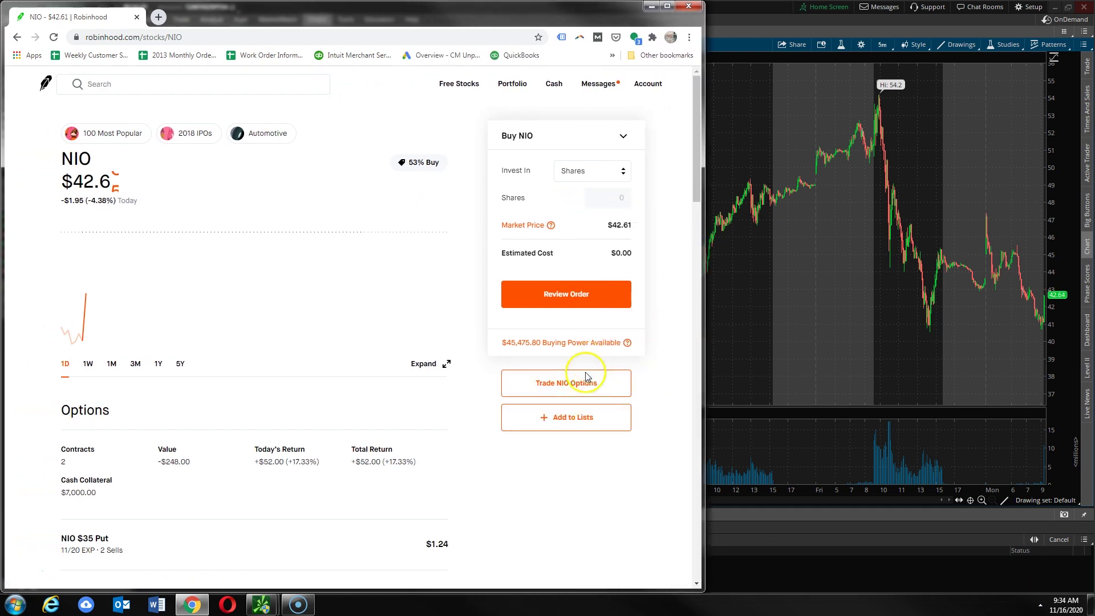
# Step: In NIO's November 20 call chain, scroll to the $44 strike and add it as a buy
pyautogui.click(543, 382)
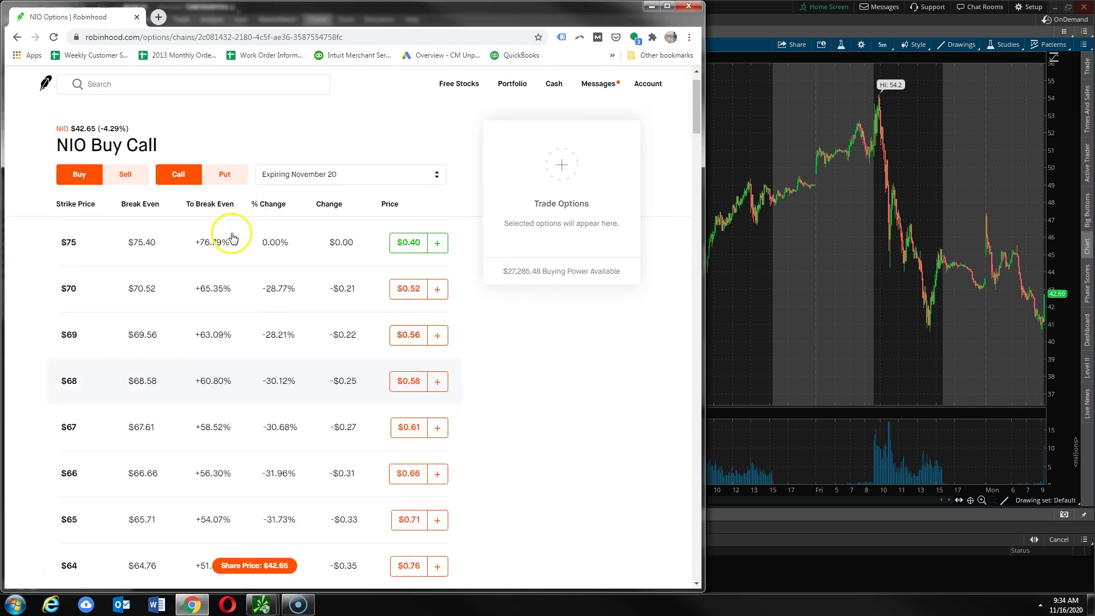
pyautogui.scroll(-2, 164, 392)
pyautogui.scroll(-2, 164, 392)
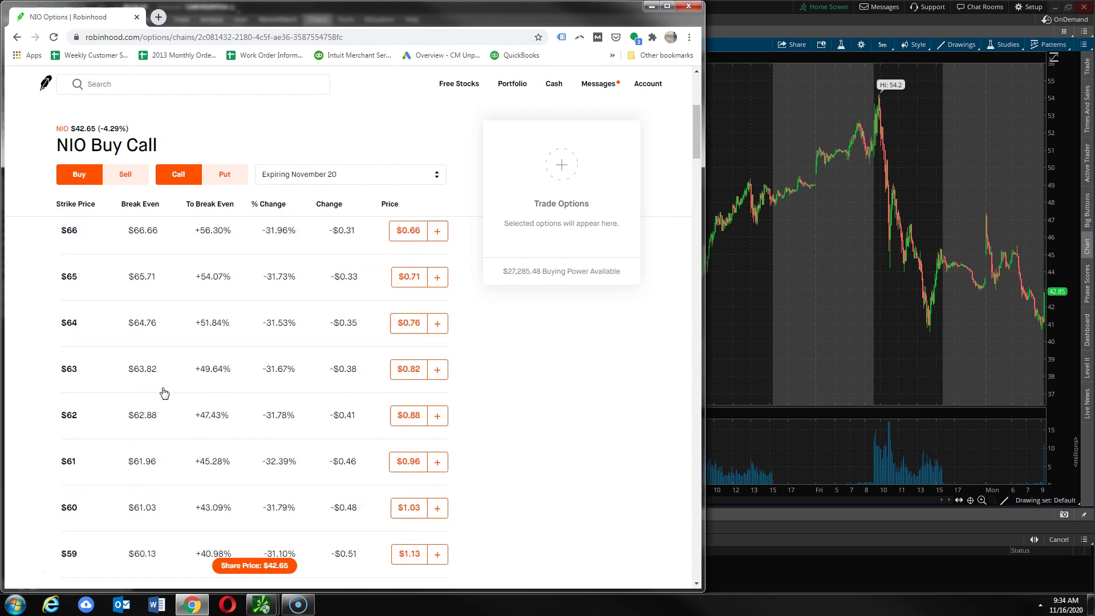
pyautogui.scroll(-3, 163, 393)
pyautogui.scroll(-3, 163, 393)
pyautogui.scroll(-4, 164, 392)
pyautogui.scroll(-5, 164, 392)
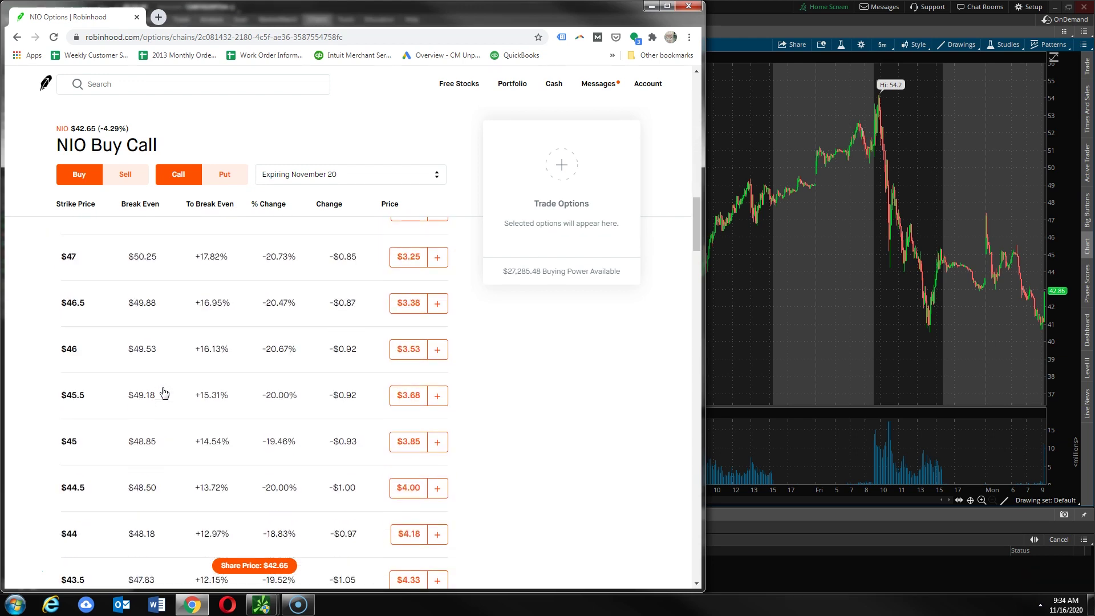
pyautogui.scroll(-4, 164, 393)
pyautogui.click(153, 455)
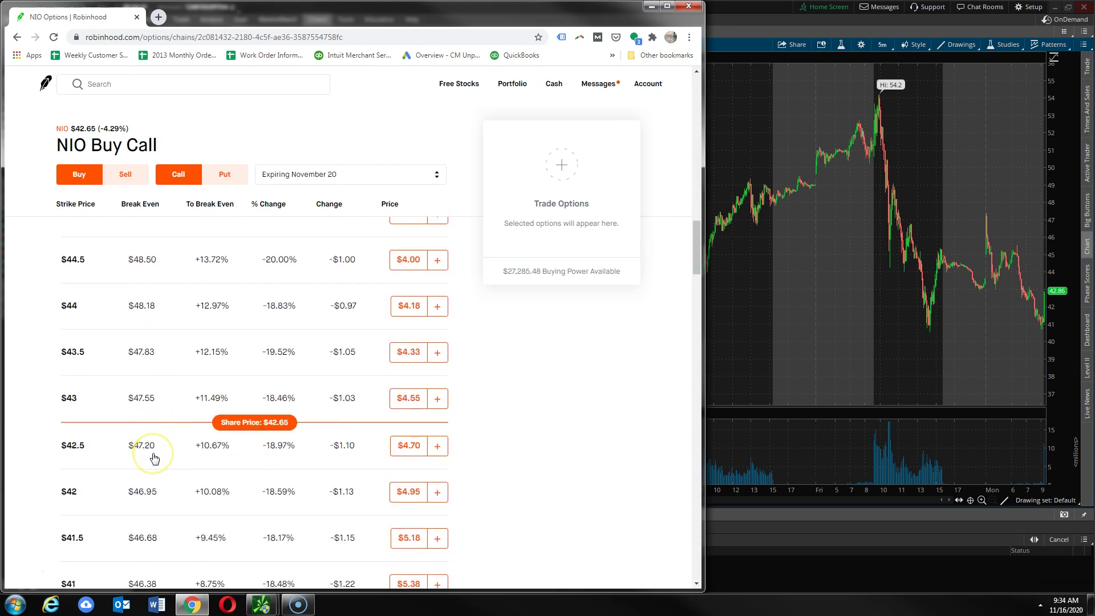
pyautogui.scroll(1, 153, 456)
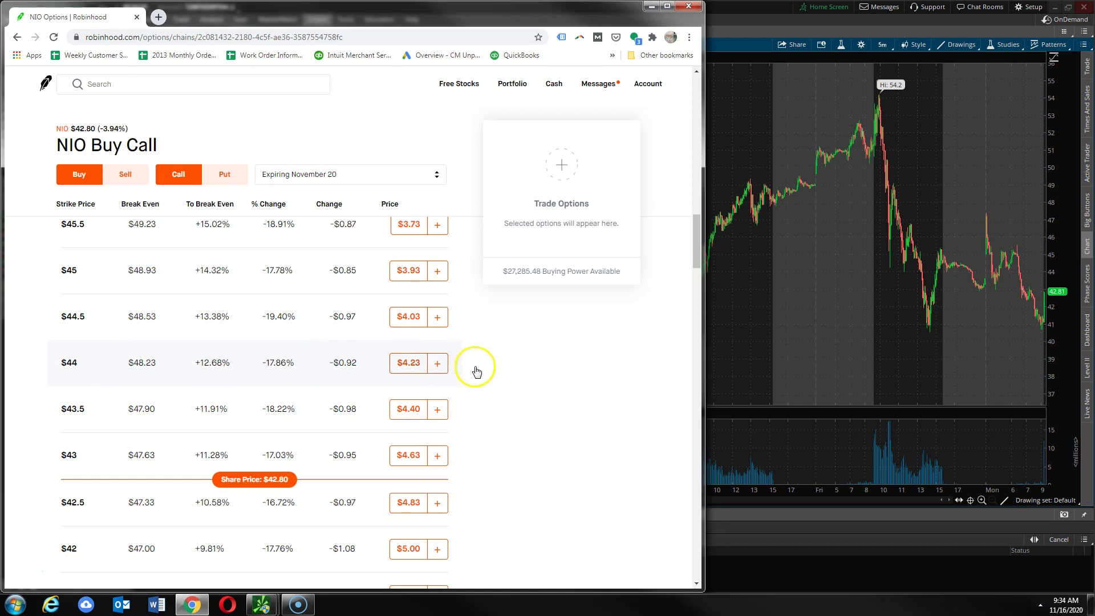
pyautogui.click(437, 368)
# Step: Pair a bought $44 call with a sold $45 call and continue to order details
pyautogui.click(68, 271)
pyautogui.click(126, 174)
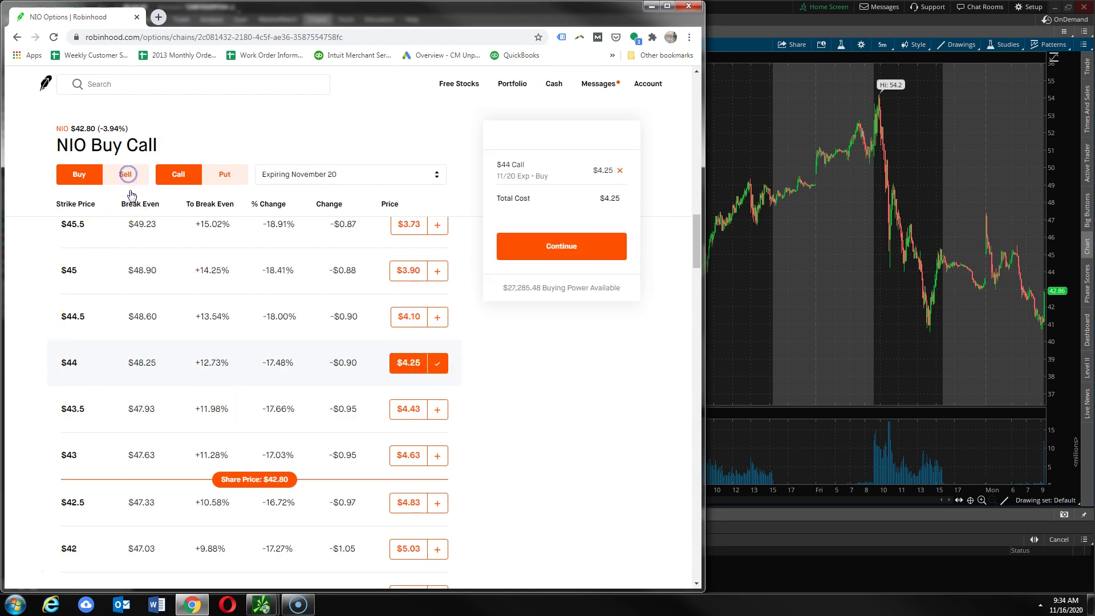
pyautogui.click(437, 271)
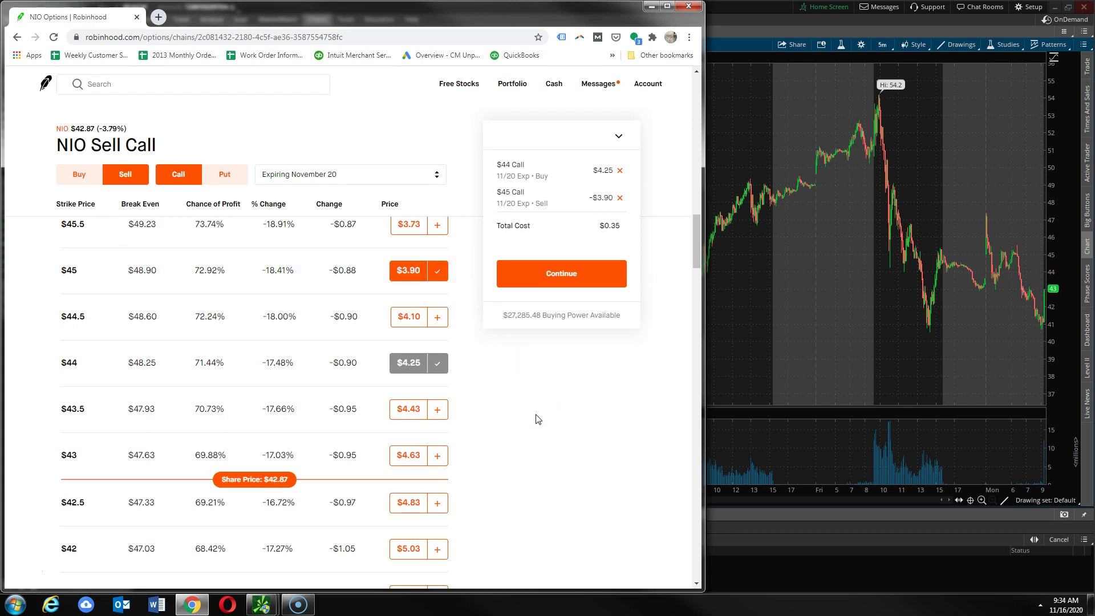
pyautogui.click(559, 403)
pyautogui.click(556, 420)
pyautogui.click(566, 408)
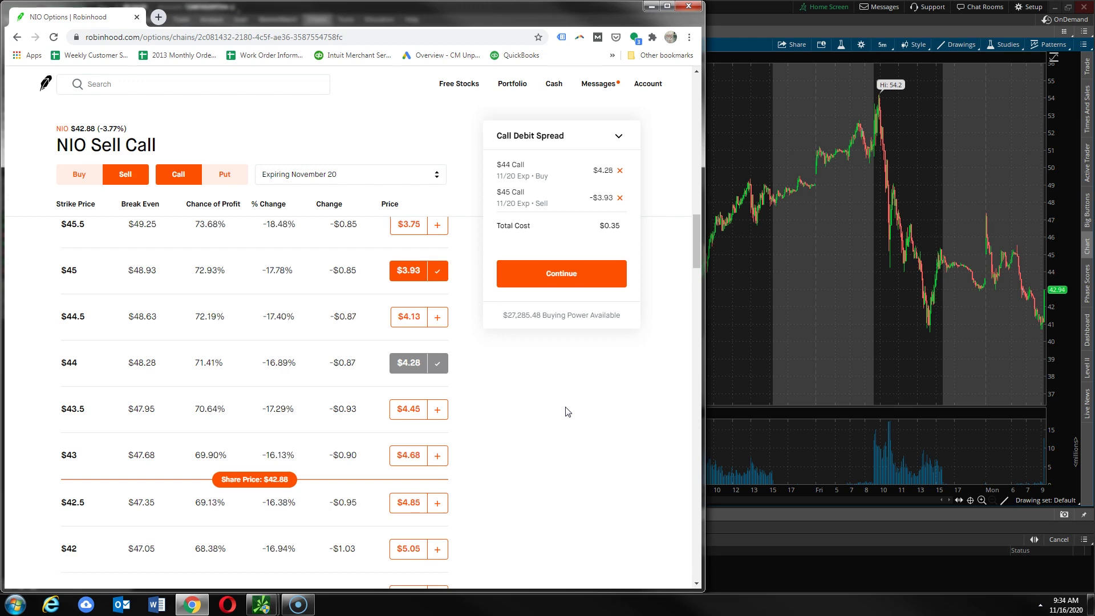
pyautogui.moveTo(559, 228); pyautogui.dragTo(596, 242)
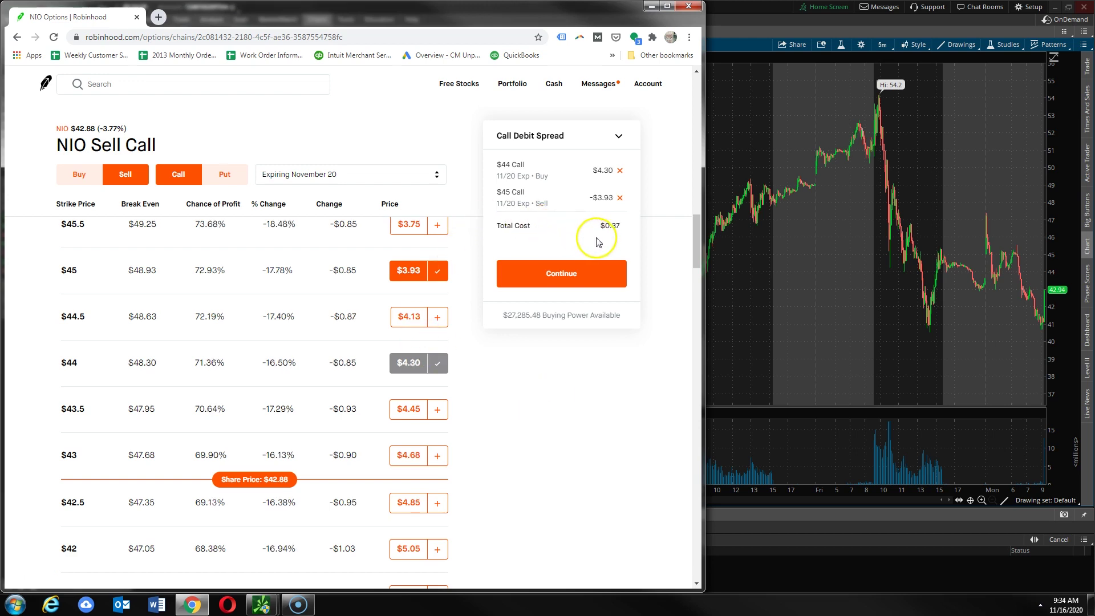
pyautogui.click(581, 280)
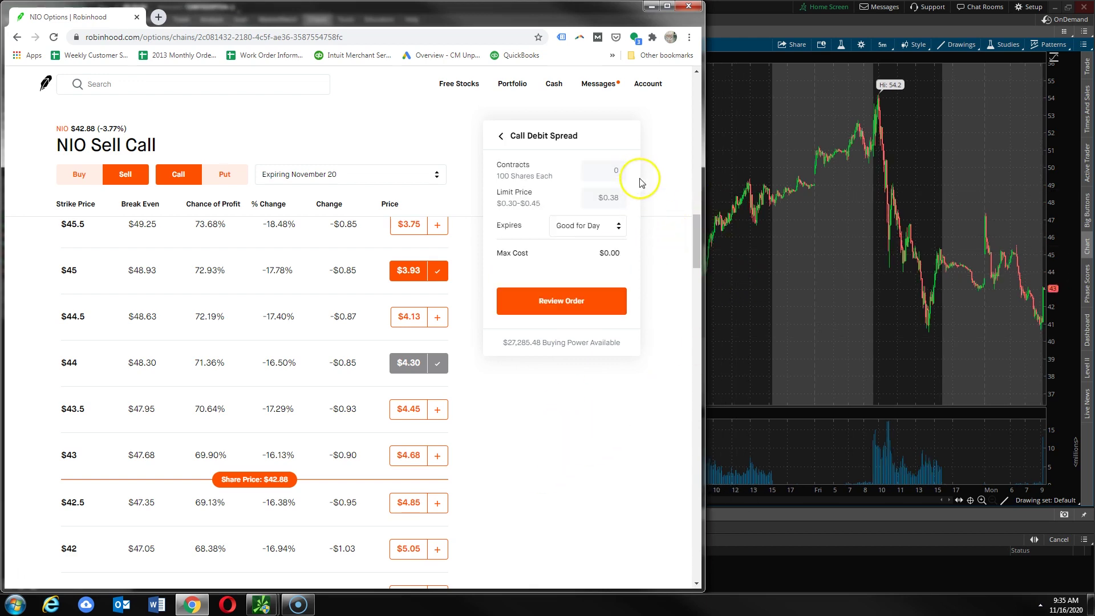
# Step: Enter an initial 3 contracts and a 0.38 limit price, then start trimming the price
pyautogui.click(620, 171)
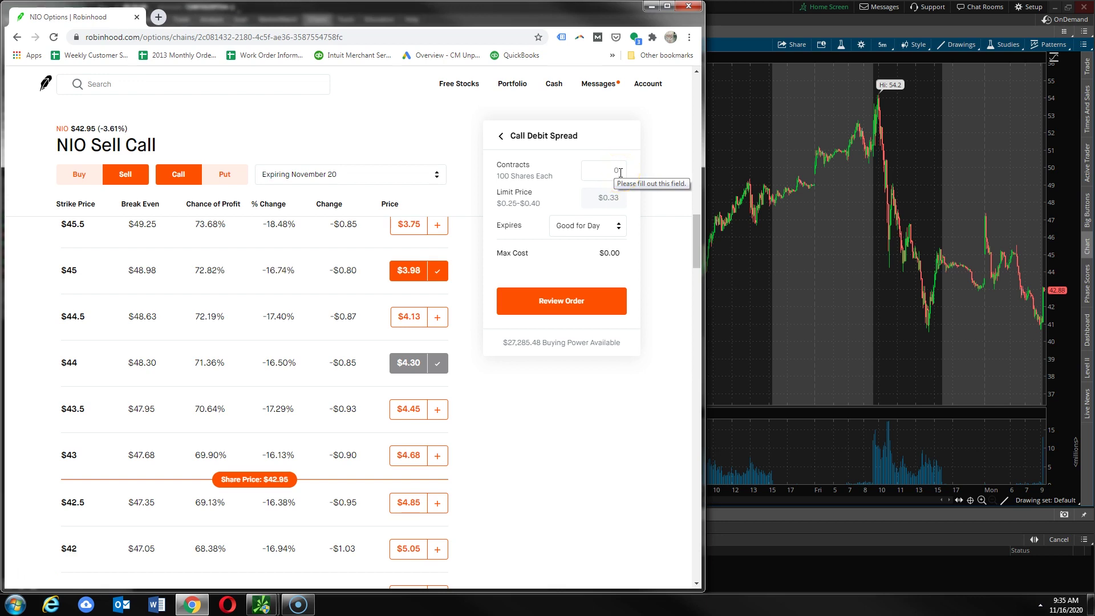
pyautogui.click(606, 291)
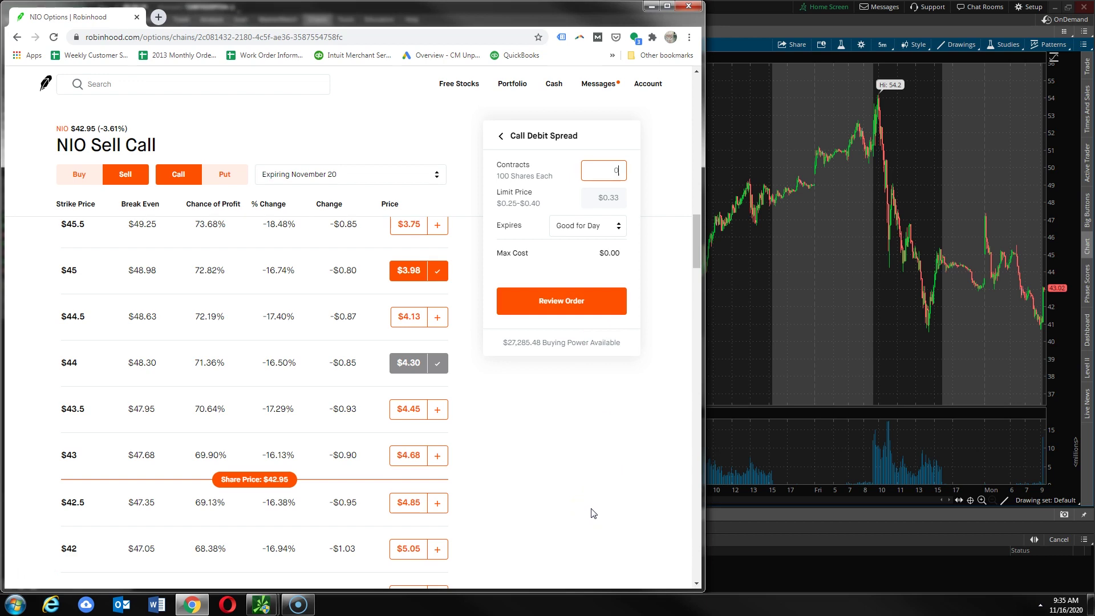
pyautogui.write('3')
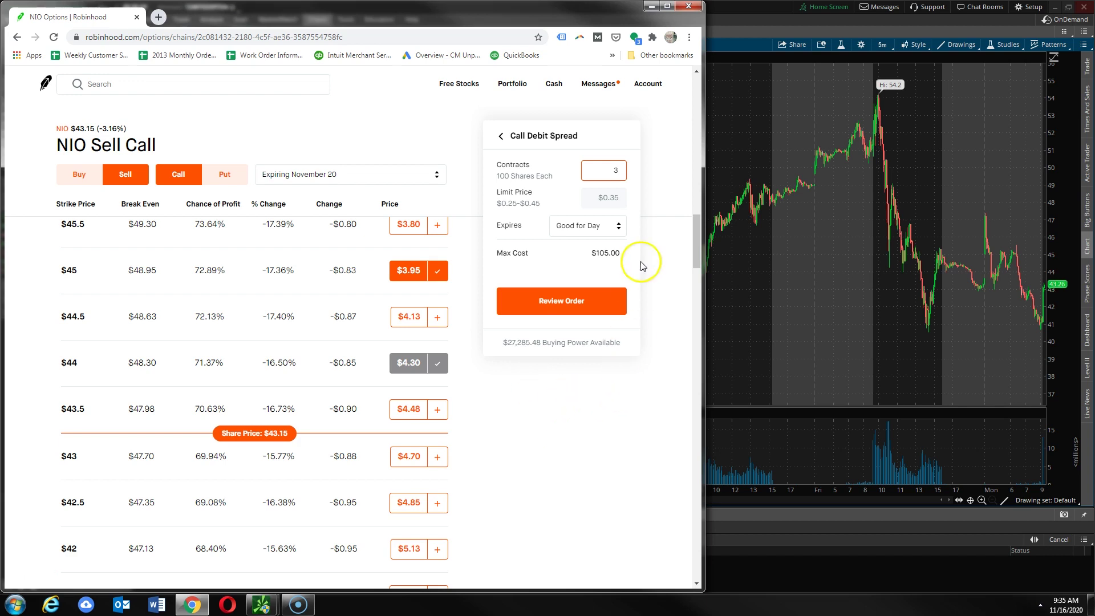
pyautogui.click(617, 200)
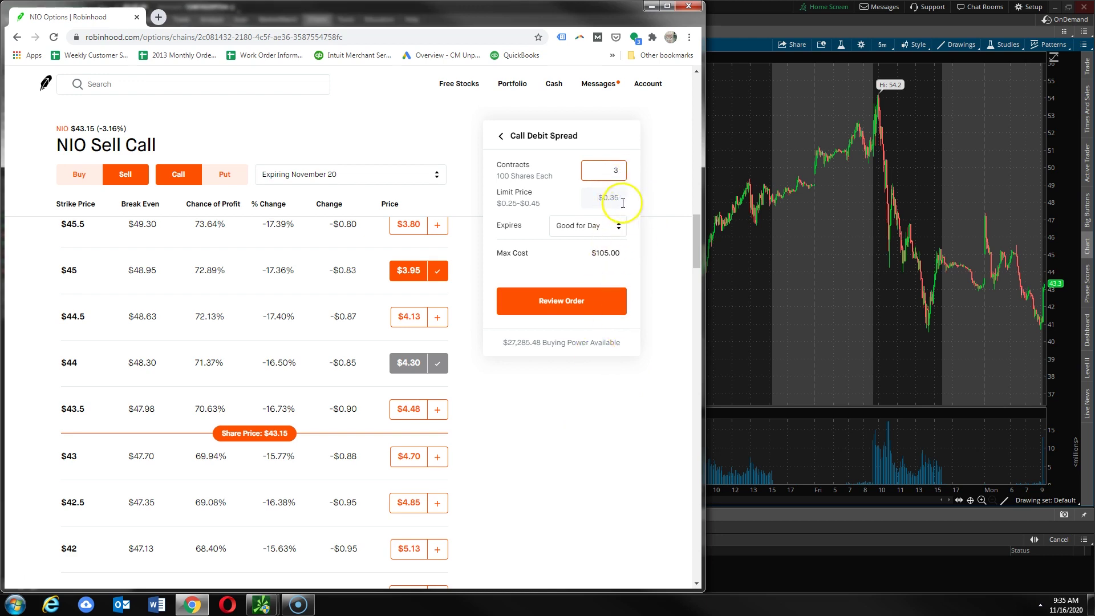
pyautogui.click(618, 198)
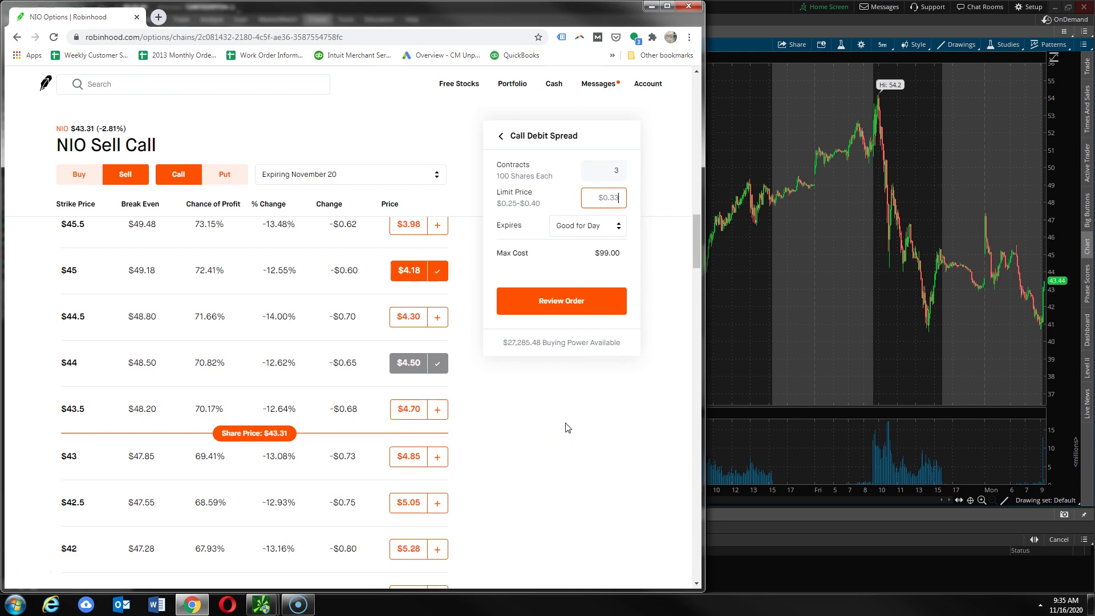
pyautogui.write('0.3')
pyautogui.write('8')
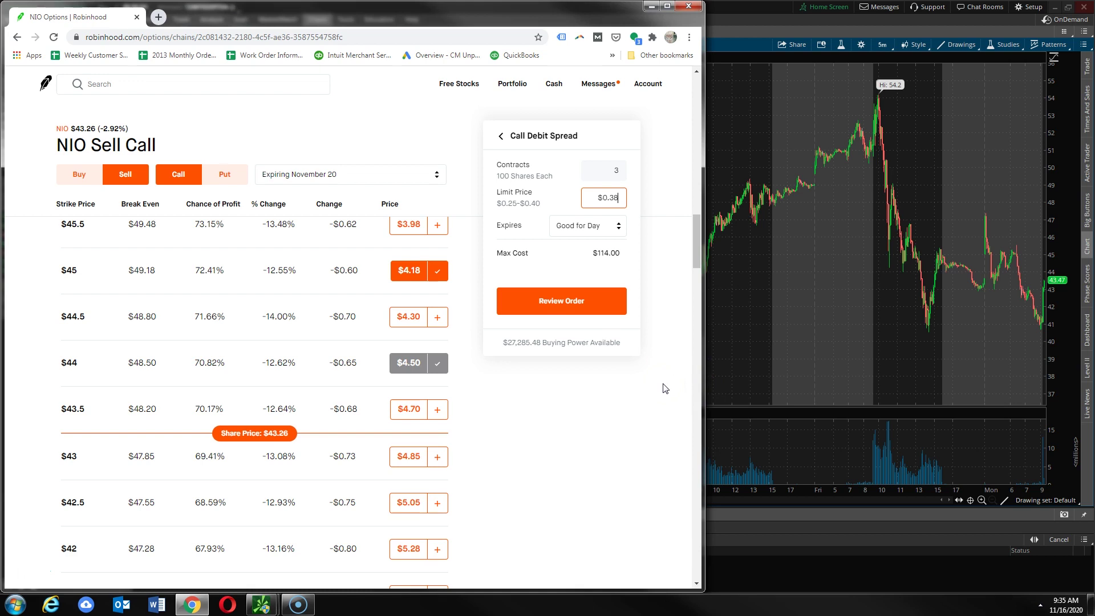
pyautogui.press('BackSpace')
# Step: Correct the spread to 2 contracts at a $0.40 limit and send it to review
pyautogui.click(618, 169)
pyautogui.click(618, 170)
pyautogui.press('BackSpace')
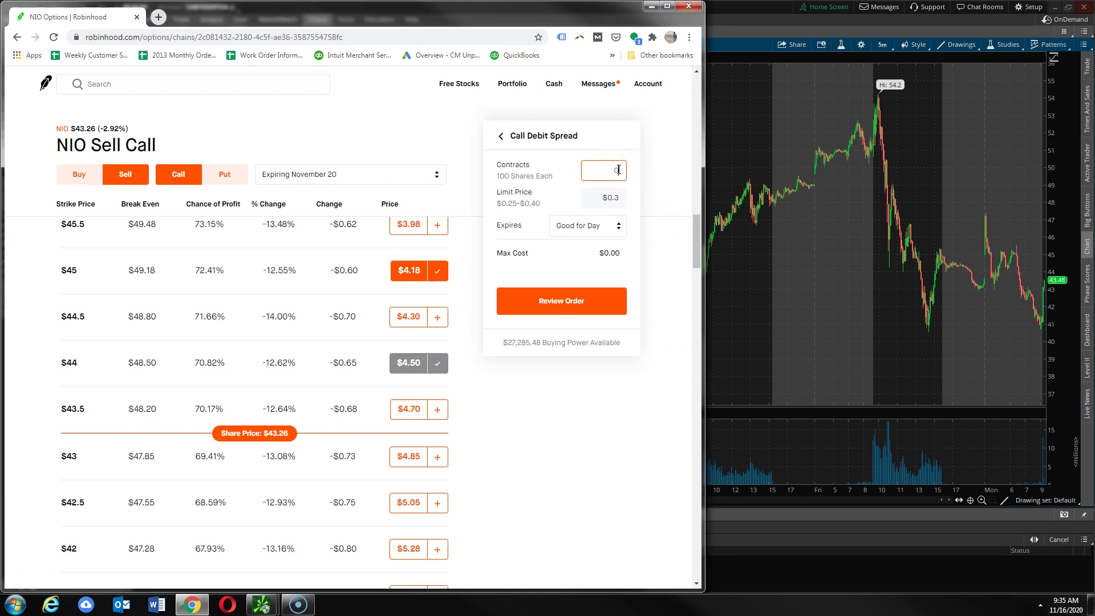
pyautogui.write('2')
pyautogui.click(614, 197)
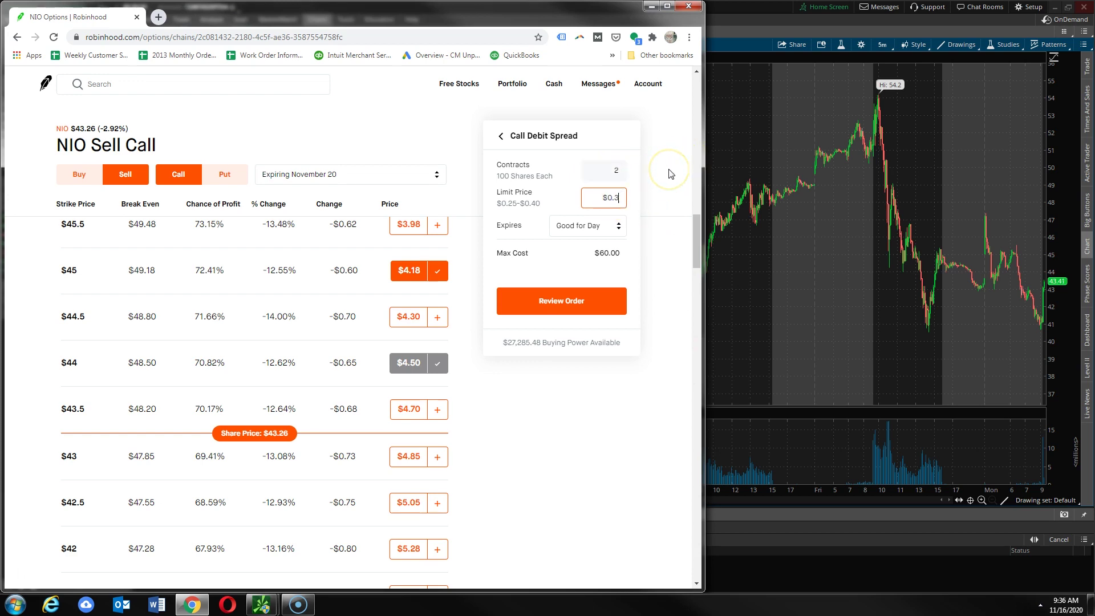
pyautogui.write('8')
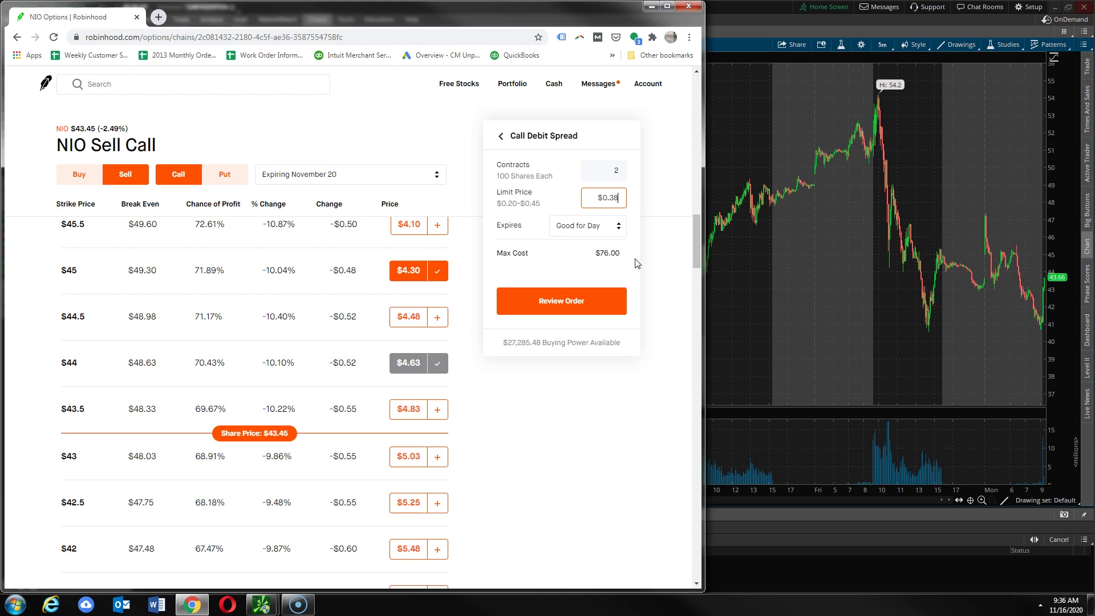
pyautogui.press('BackSpace')
pyautogui.press('BackSpace')
pyautogui.write('40')
pyautogui.click(580, 302)
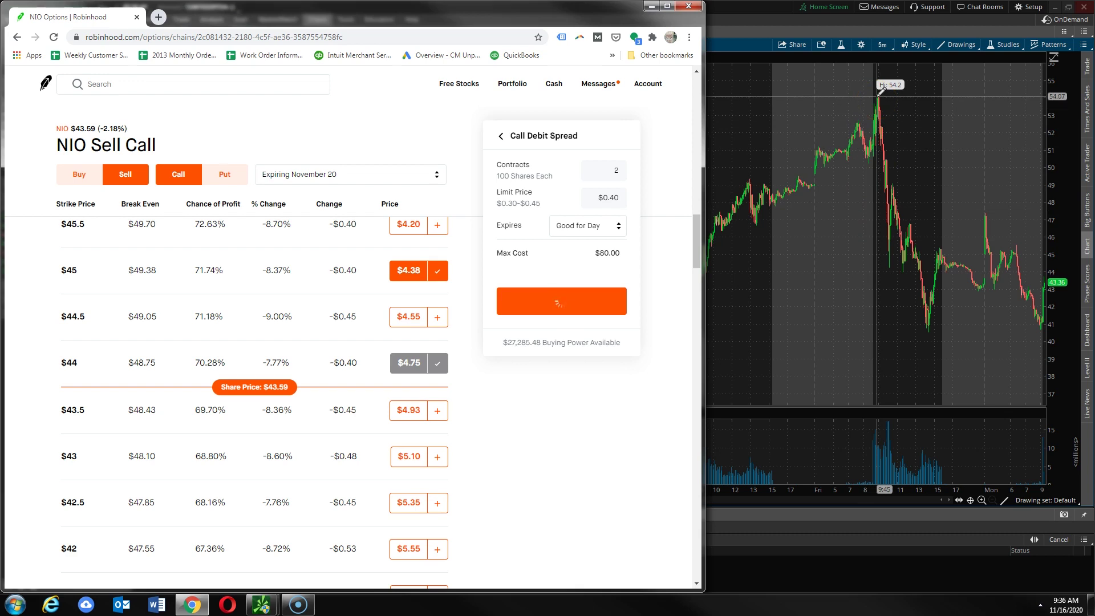
# Step: Adjust the window to bring the NIO spread's Order Summary with Submit and Cancel into view
pyautogui.moveTo(881, 92)
pyautogui.mouseDown()
pyautogui.moveTo(969, 327)
pyautogui.moveTo(1051, 268)
pyautogui.mouseUp()
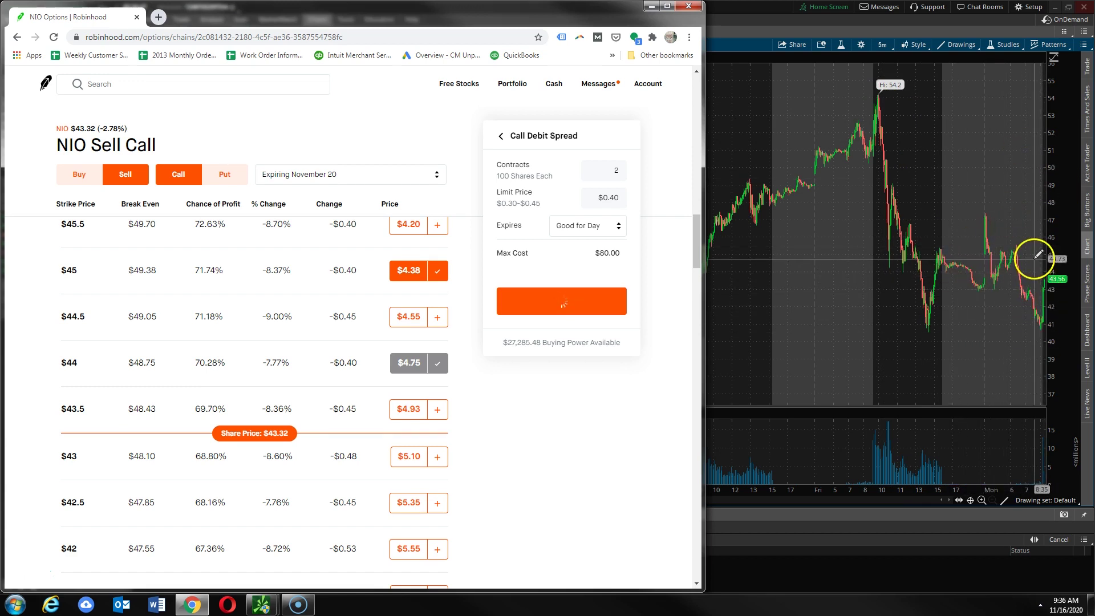
pyautogui.click(979, 267)
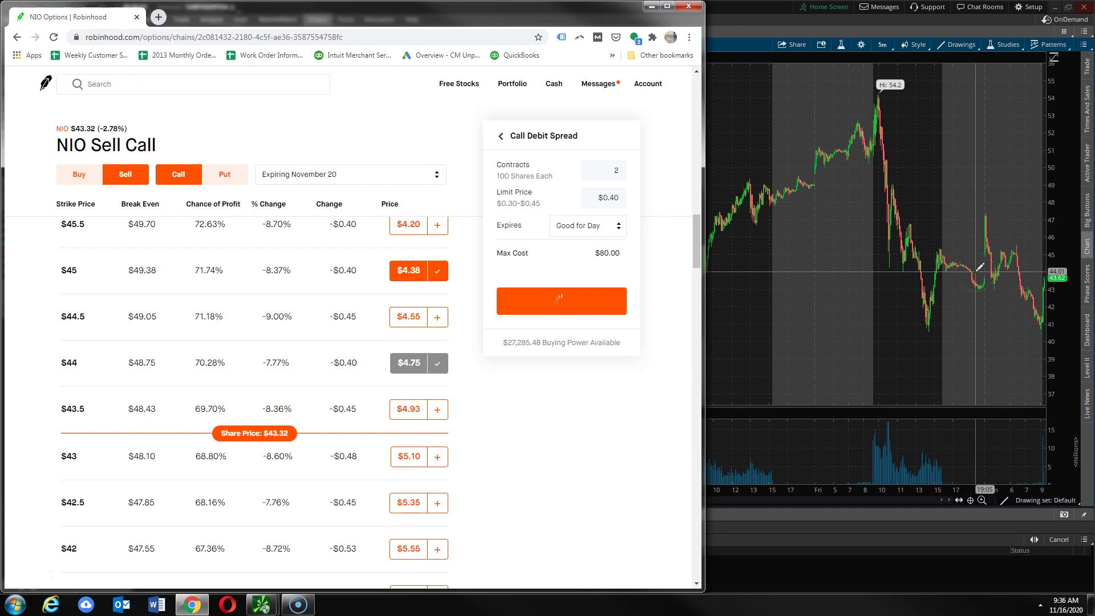
pyautogui.click(593, 462)
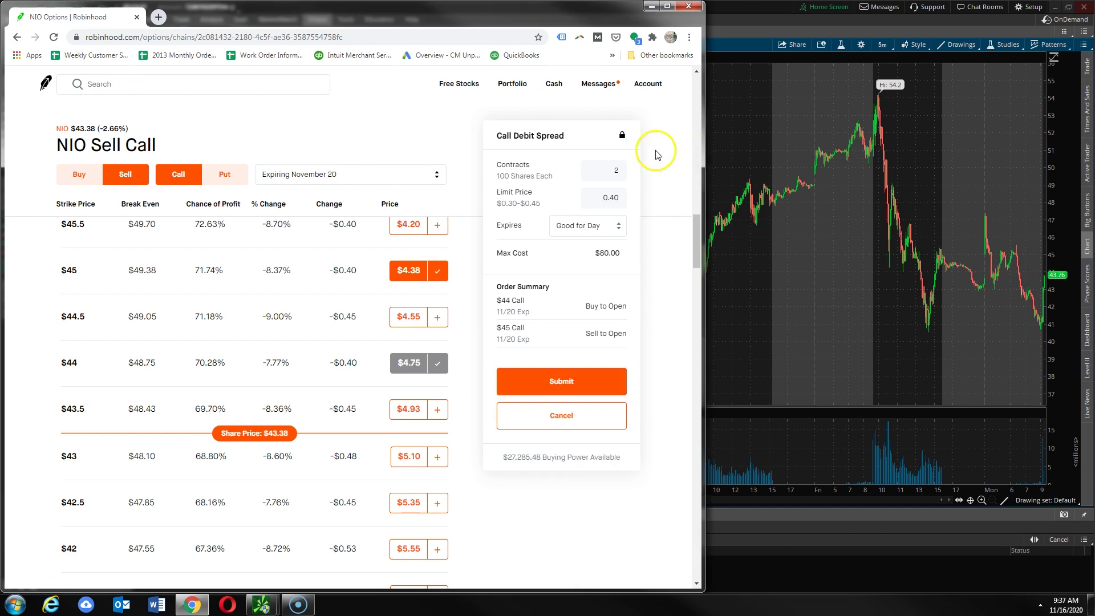
# Step: Submit the 2-contract NIO $44/$45 call debit spread order
pyautogui.click(572, 380)
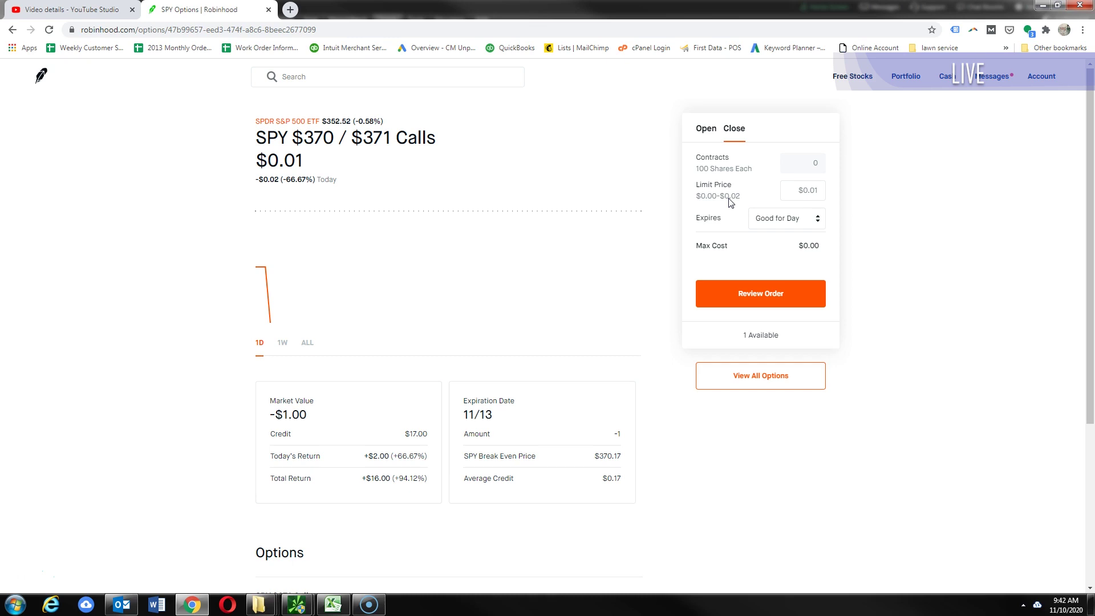
# Step: Select the Contracts field on the SPY $370/$371 spread's Close order form
pyautogui.click(793, 165)
# Step: Enter 1 contract and a .02 limit price on the SPY closing order
pyautogui.write('1')
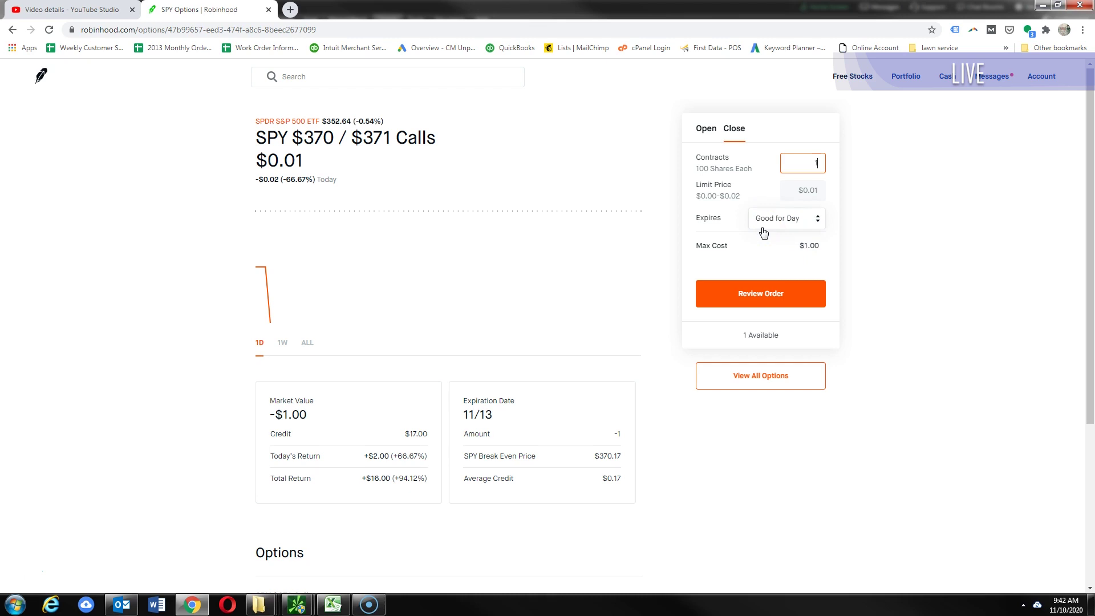
pyautogui.click(739, 218)
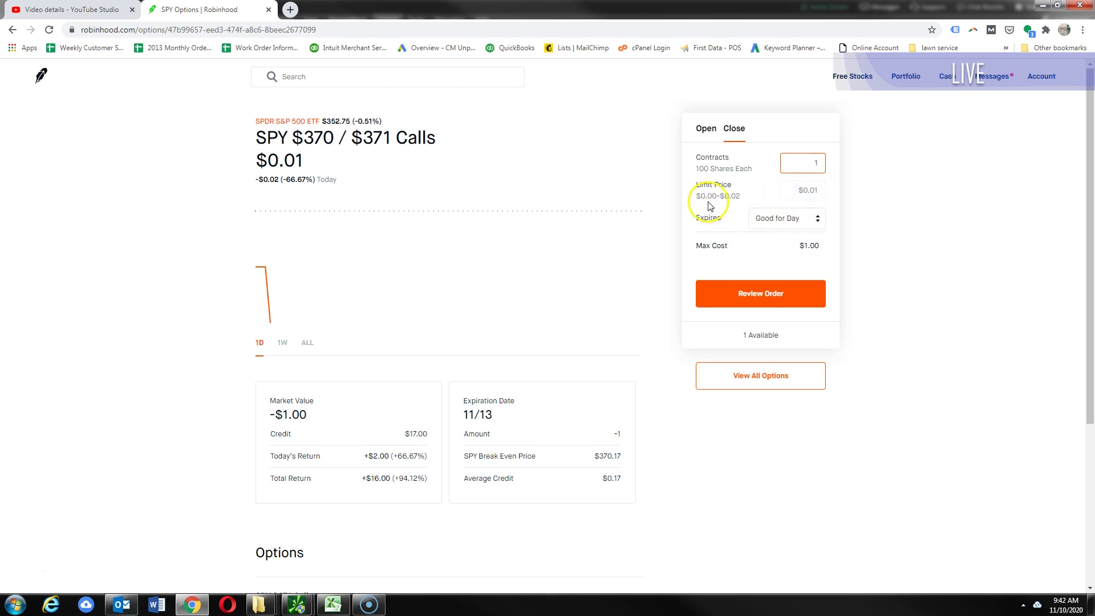
pyautogui.click(815, 192)
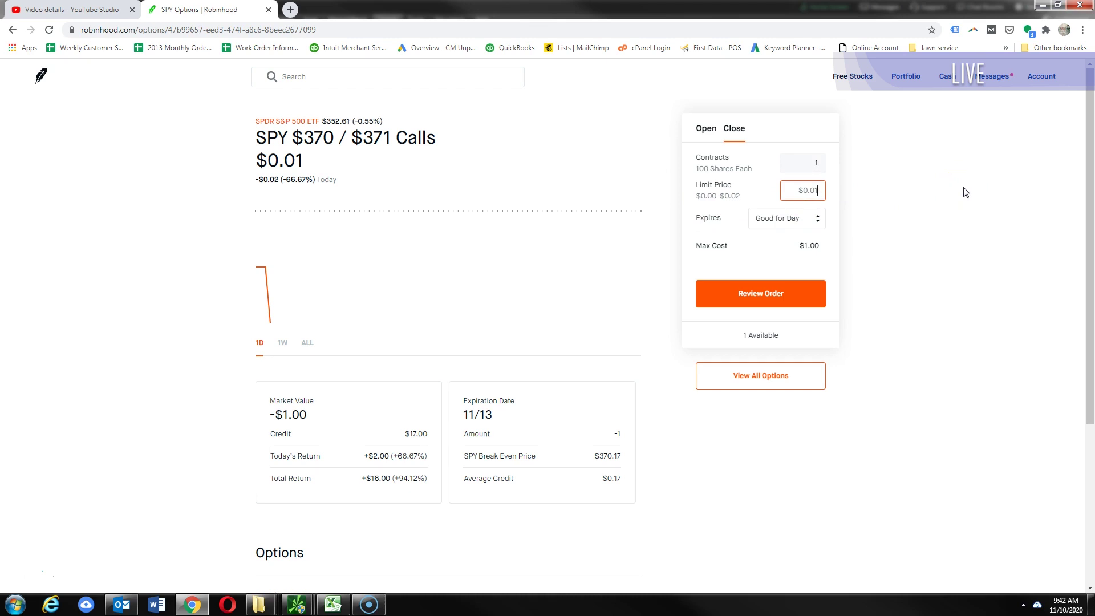
pyautogui.write('.02')
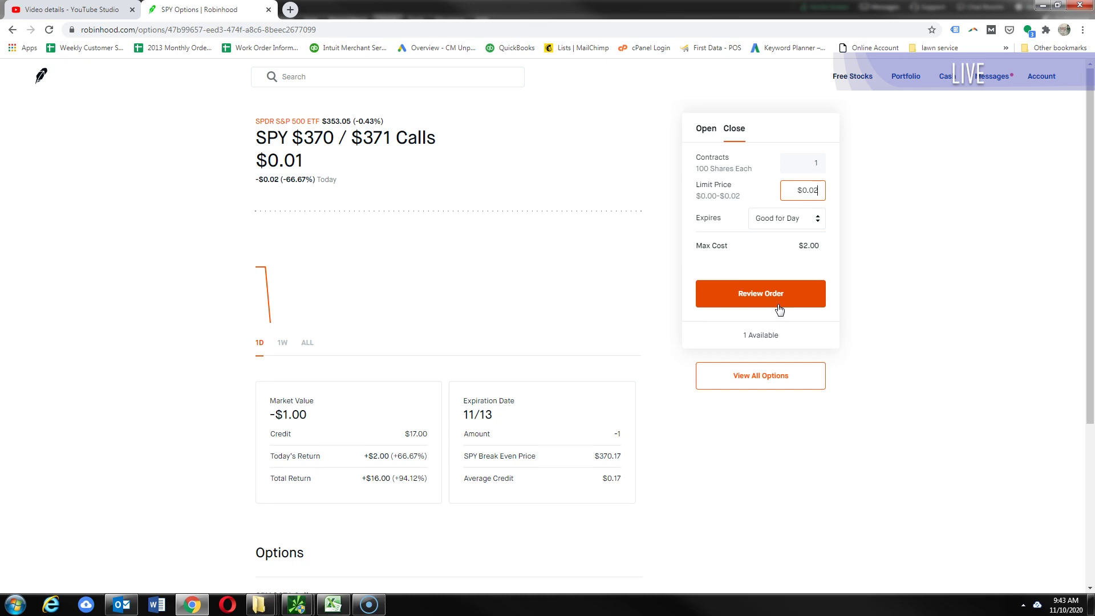
# Step: Review the SPY closing order, mark it as a debit, and submit it
pyautogui.click(789, 331)
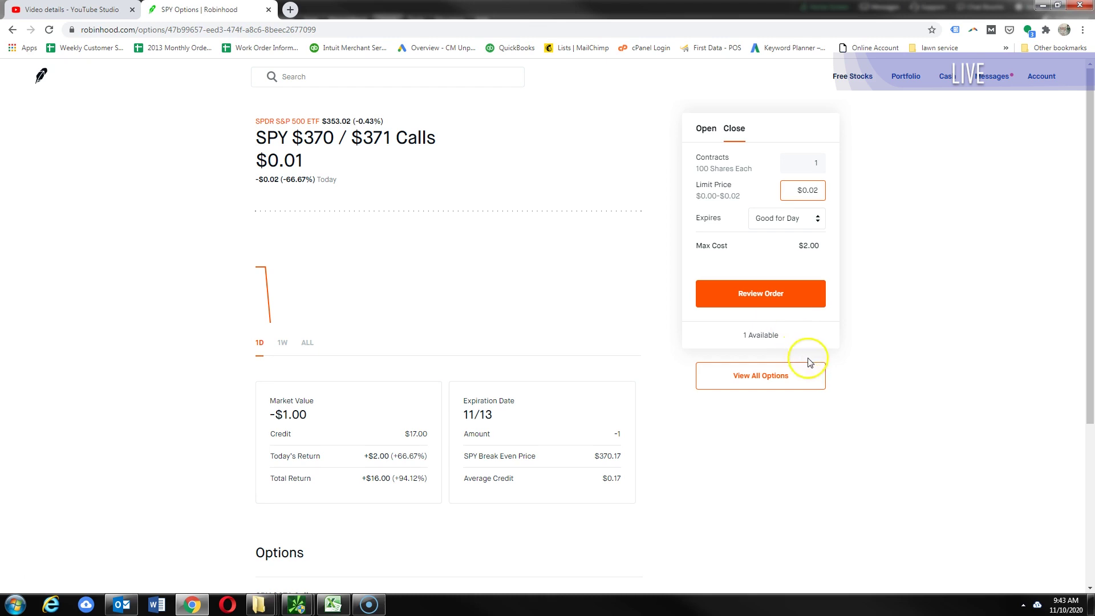
pyautogui.click(785, 295)
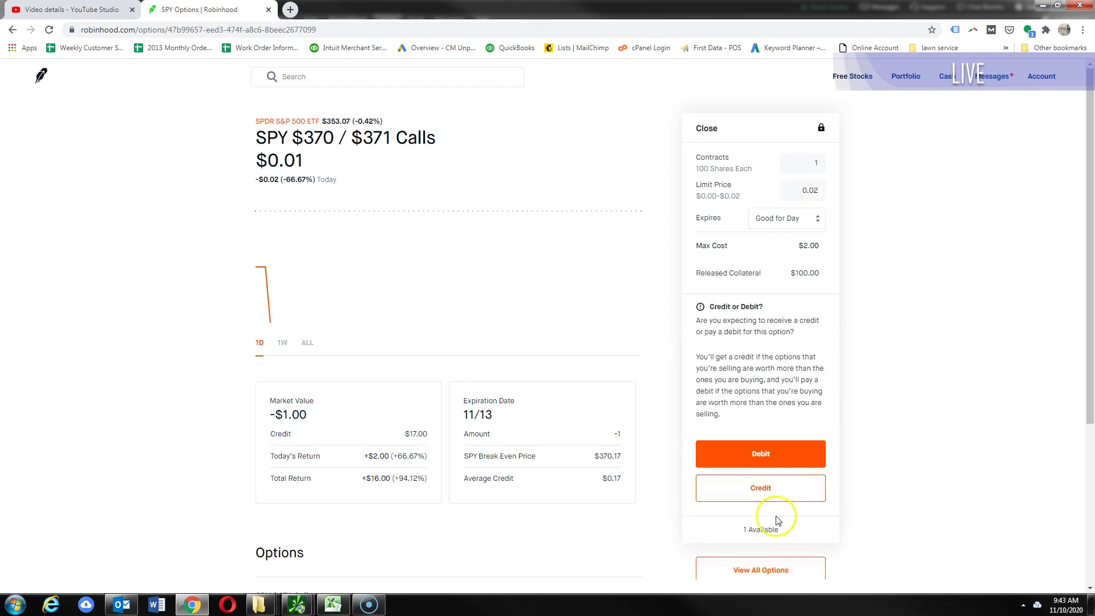
pyautogui.click(783, 457)
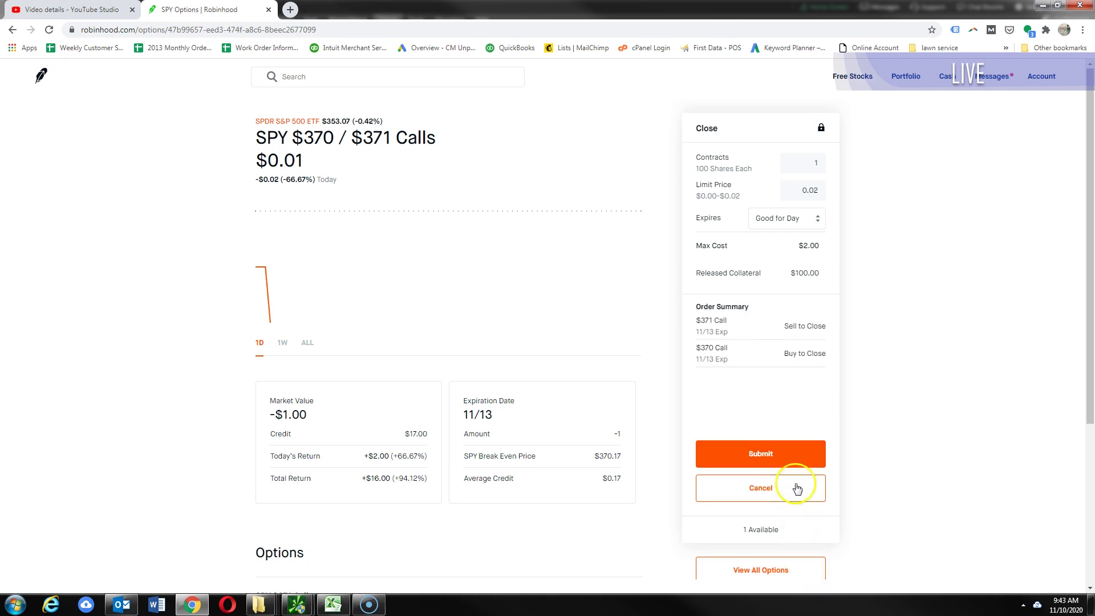
pyautogui.click(785, 451)
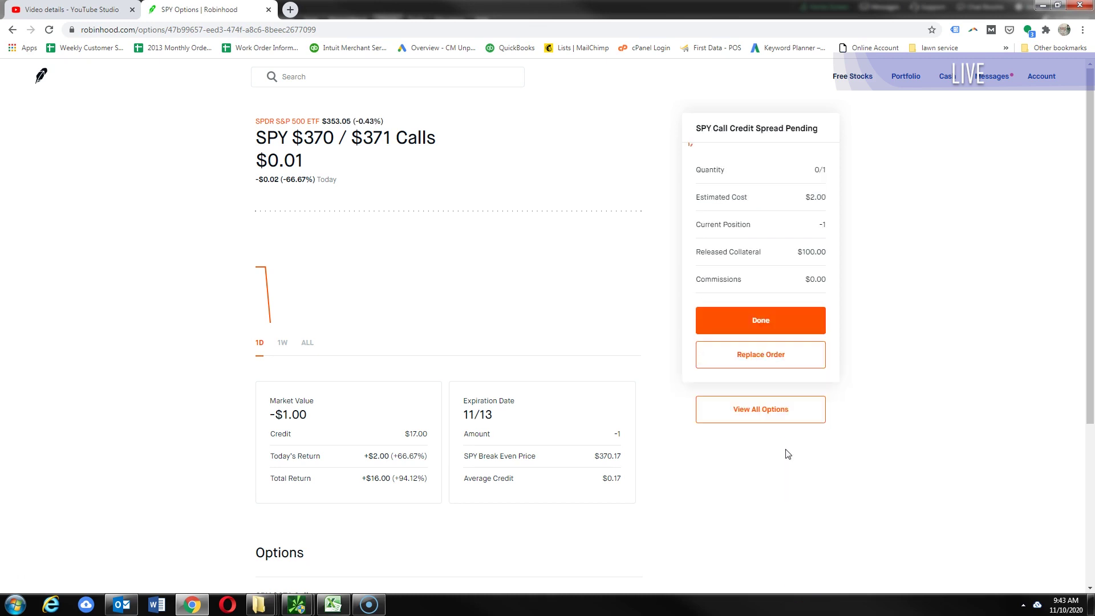